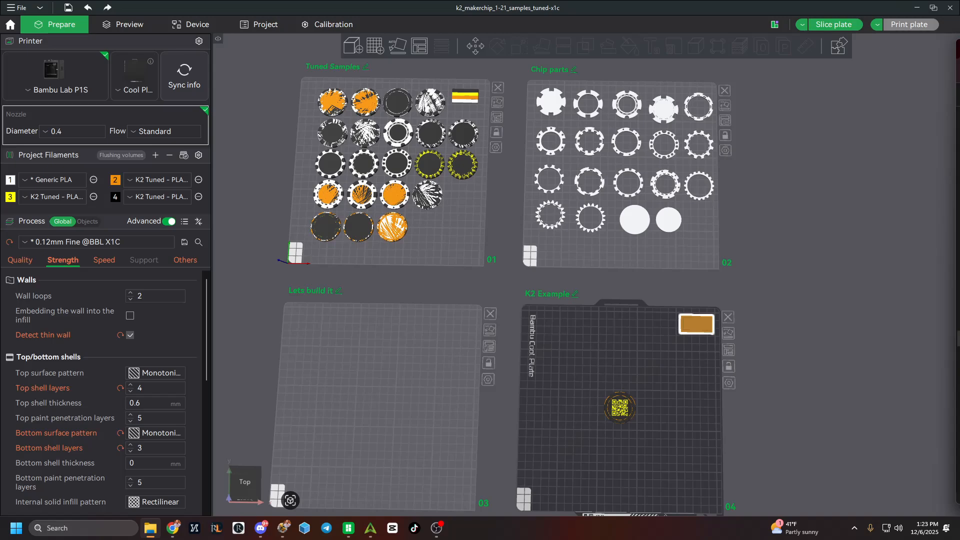
- Browse 3D Print STL and Maker chip to the makerchip model files, and open the Decorations (Choice of decorations - styles) folder
drag(959, 52, 547, 57)
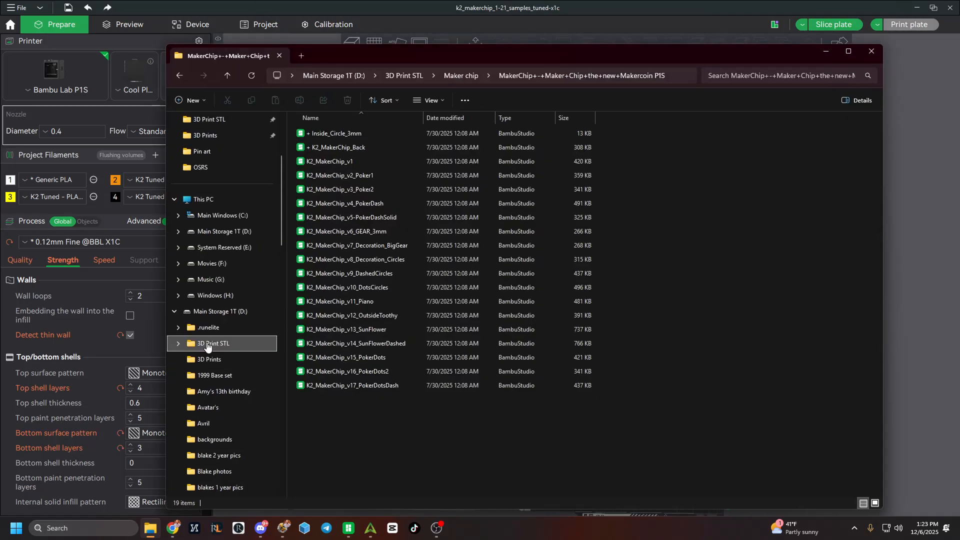
click(208, 345)
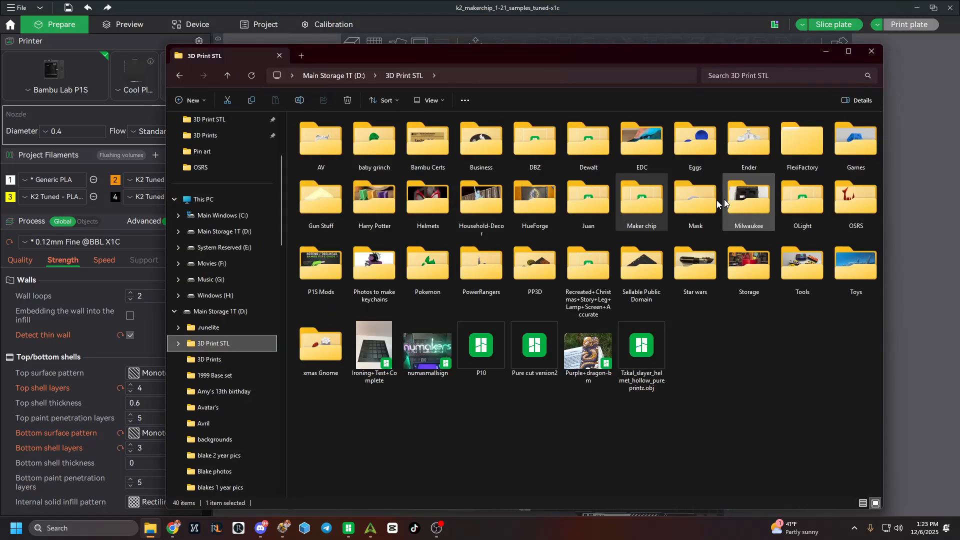
double_click(640, 203)
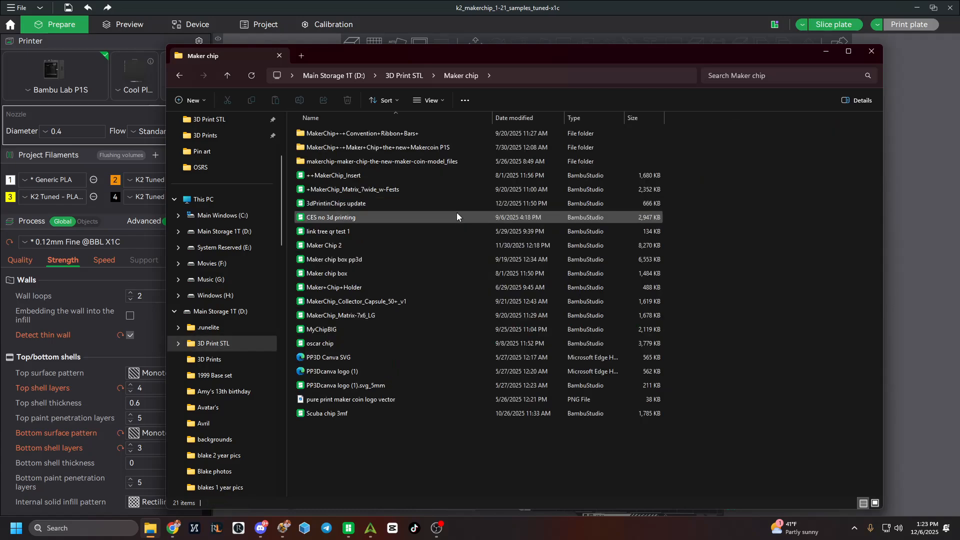
double_click(355, 161)
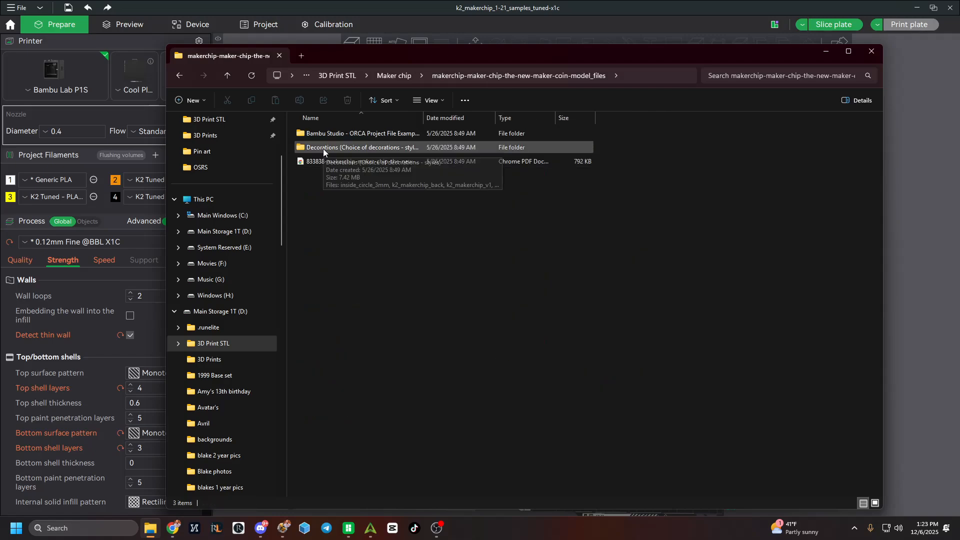
drag(424, 118, 479, 121)
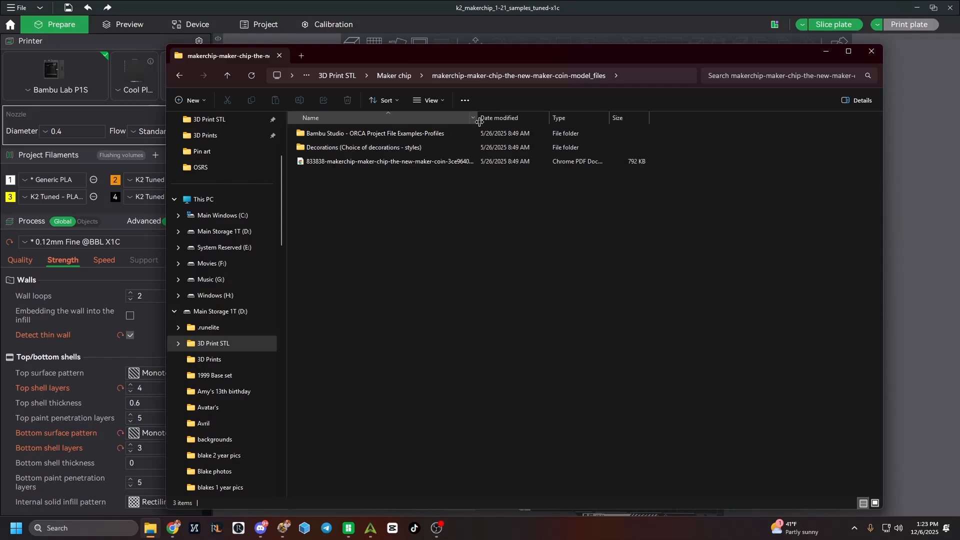
double_click(336, 148)
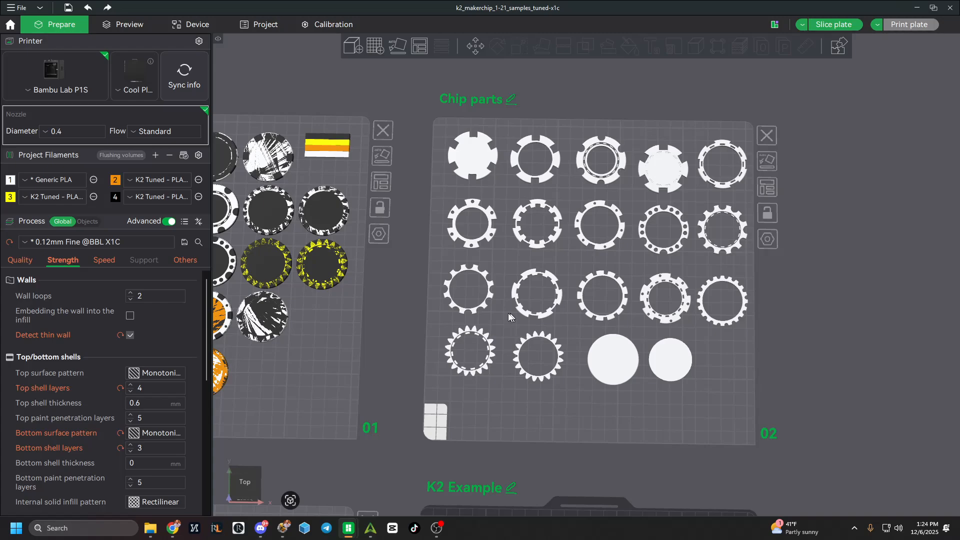
- Inspect the v3 Poker2, v2 Poker1, v5 PokerDashSolid and v13 SunFlower parts on the Chip parts plate
scroll(509, 317, down, 4)
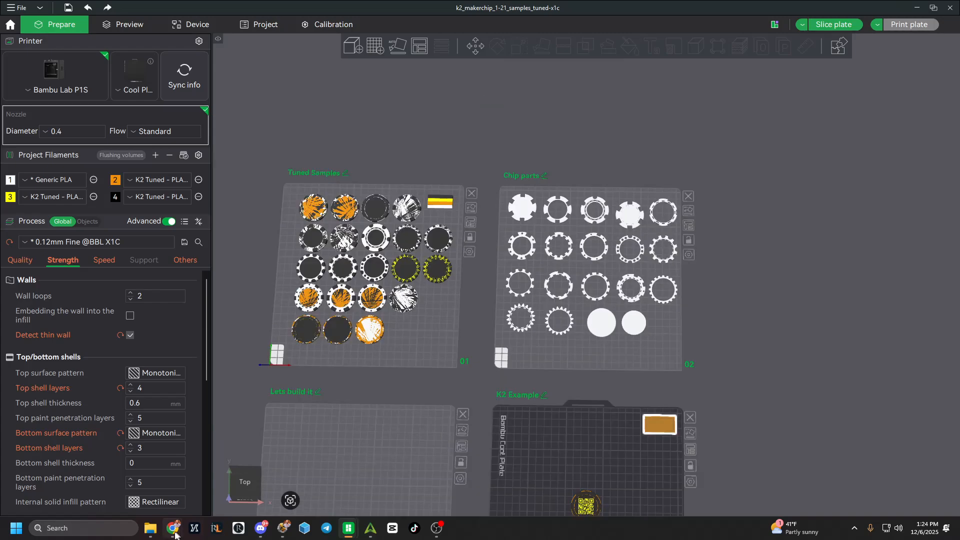
click(150, 528)
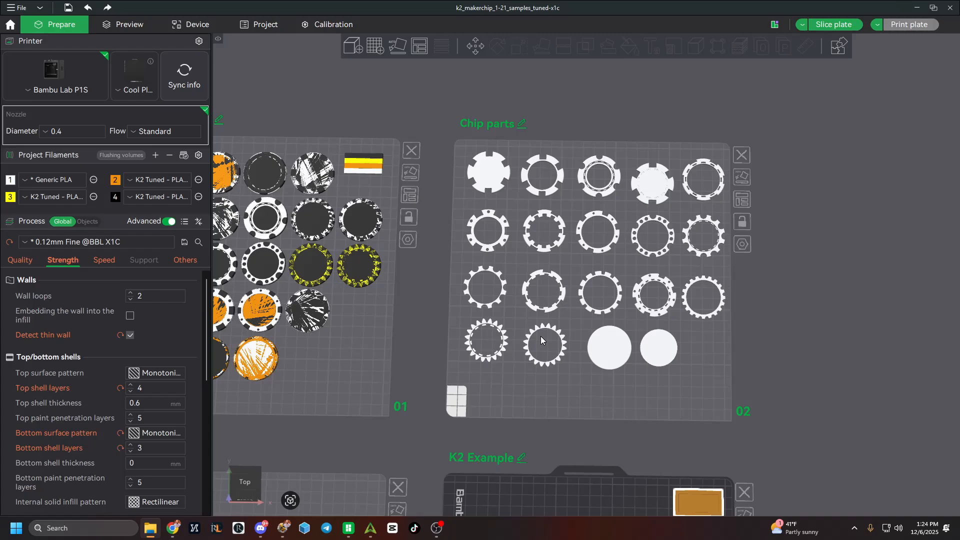
scroll(541, 336, up, 1)
click(470, 180)
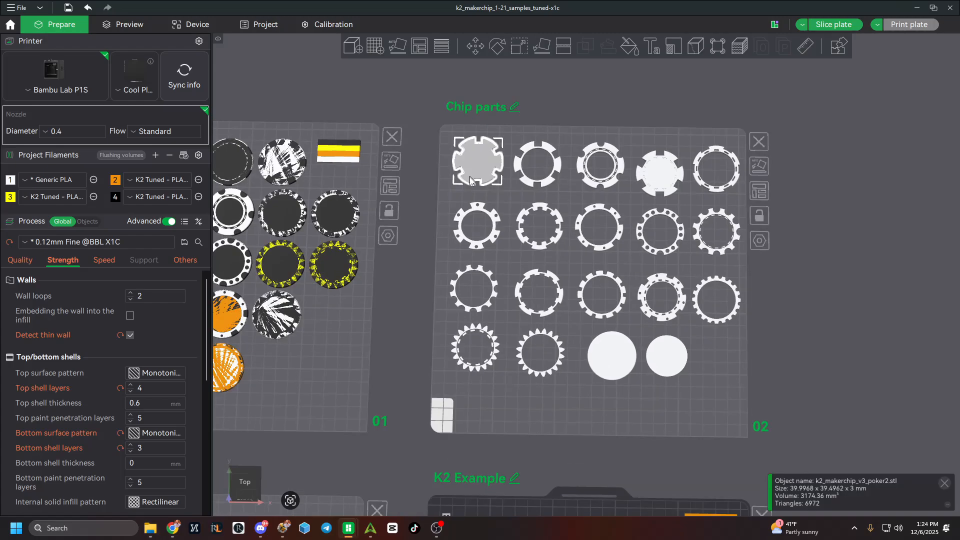
click(544, 186)
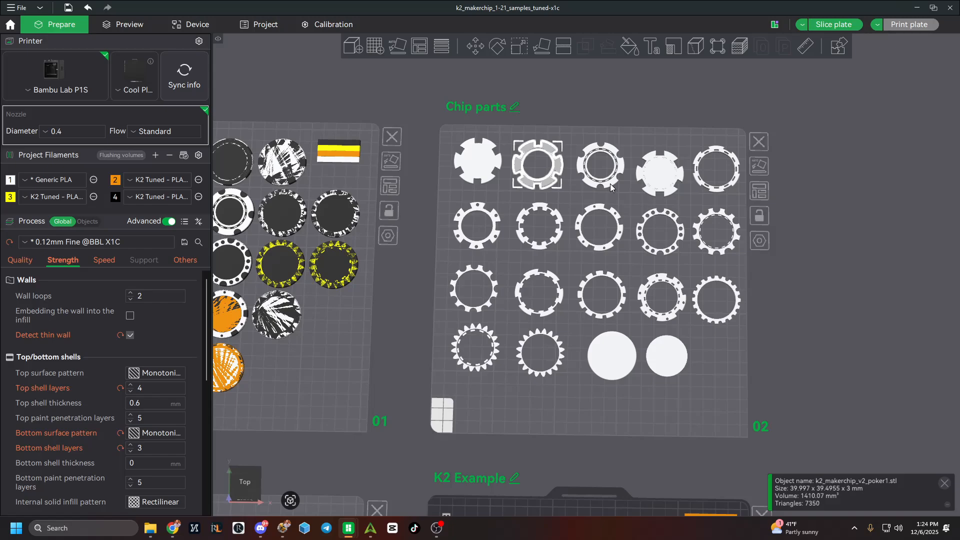
click(664, 194)
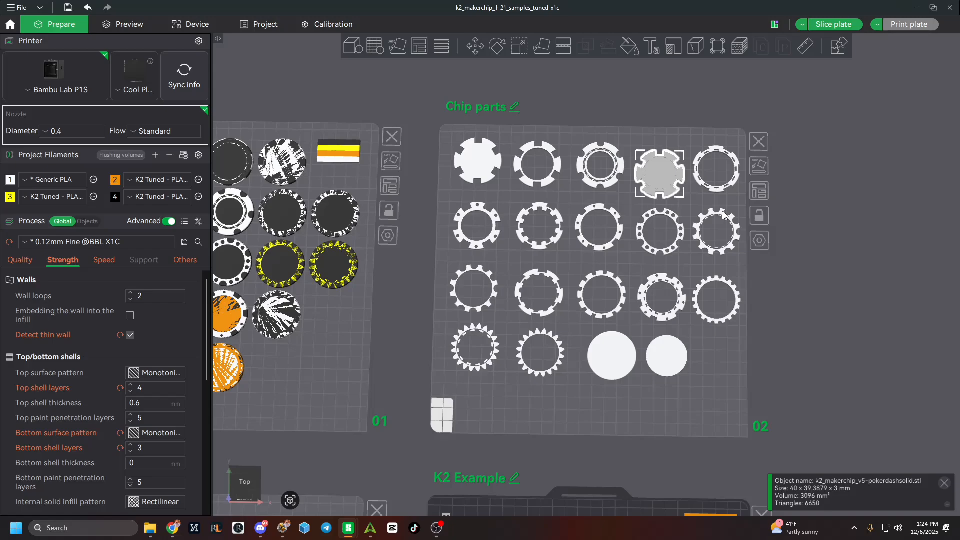
click(540, 353)
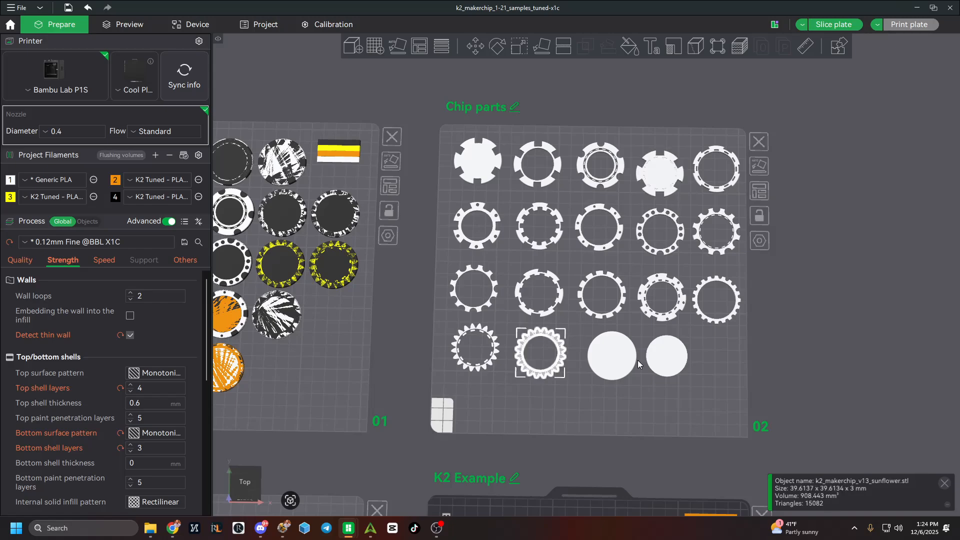
- Examine the Tuned Samples plate and both faces of the QR code chip on the K2 Example plate
right_drag(434, 386, 661, 385)
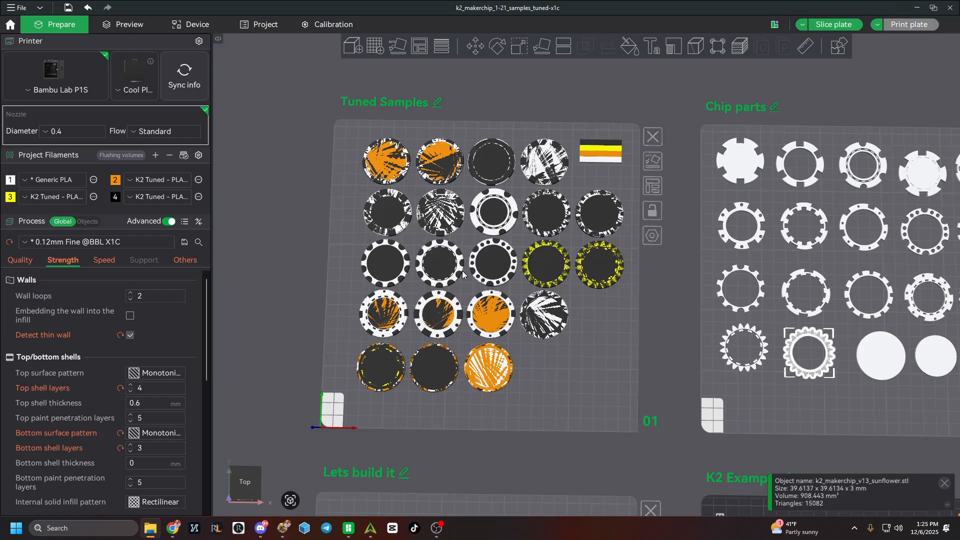
right_drag(562, 415, 560, 423)
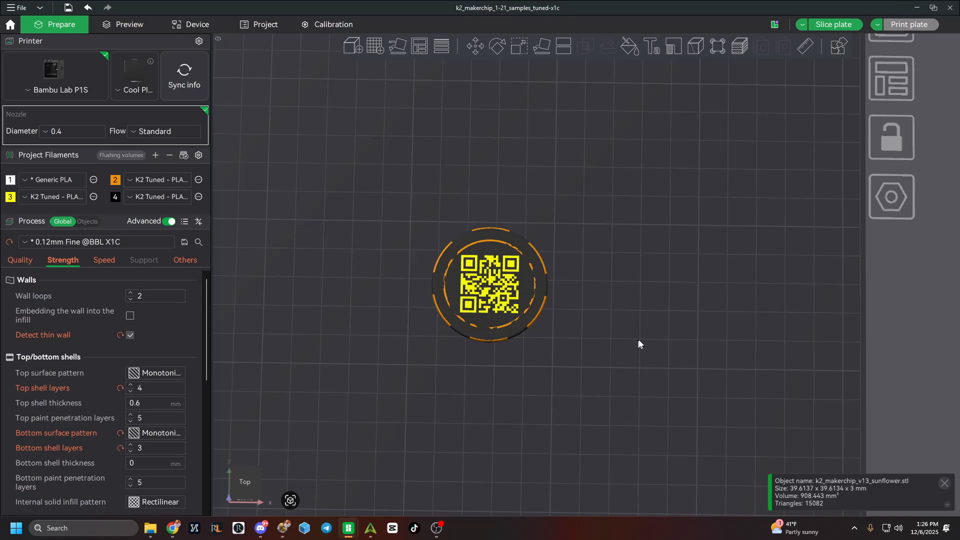
drag(639, 344, 633, 282)
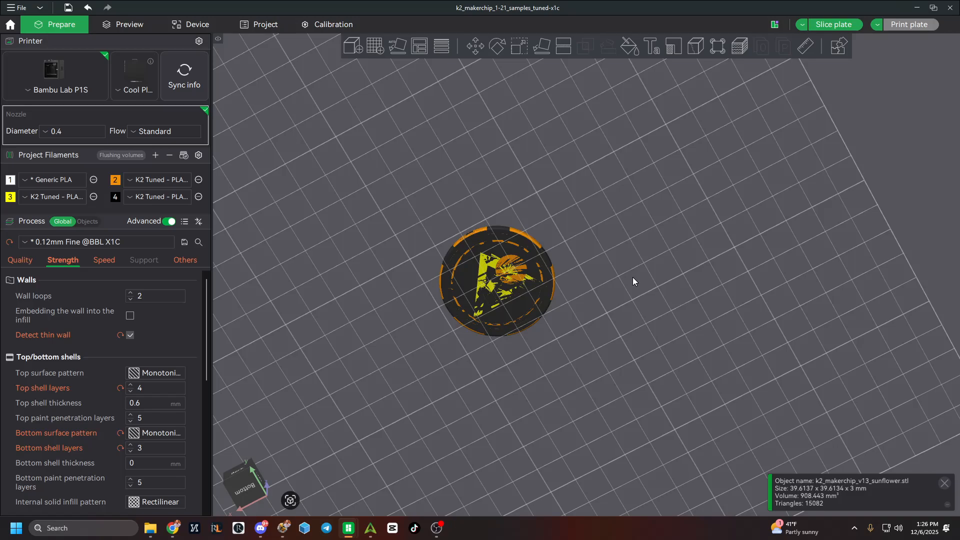
drag(633, 278, 589, 295)
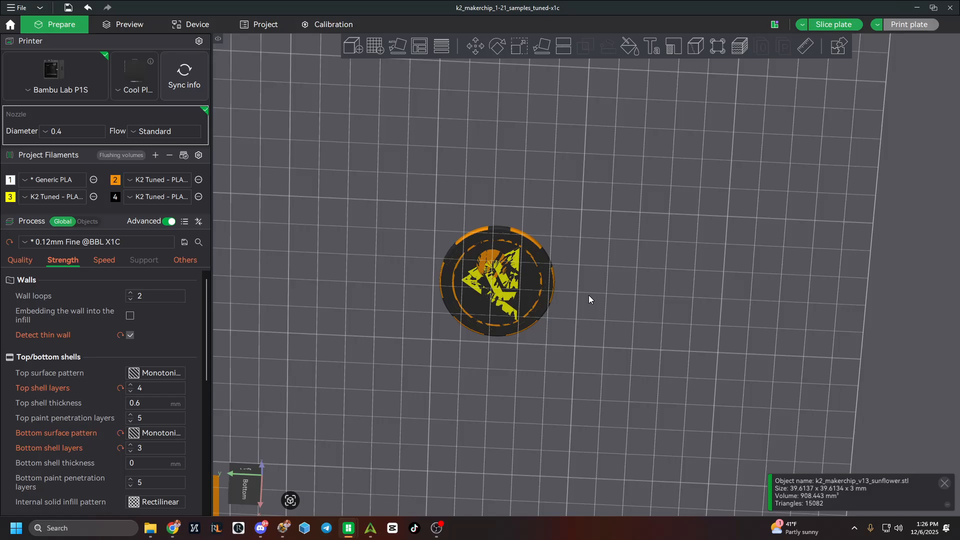
drag(590, 298, 601, 330)
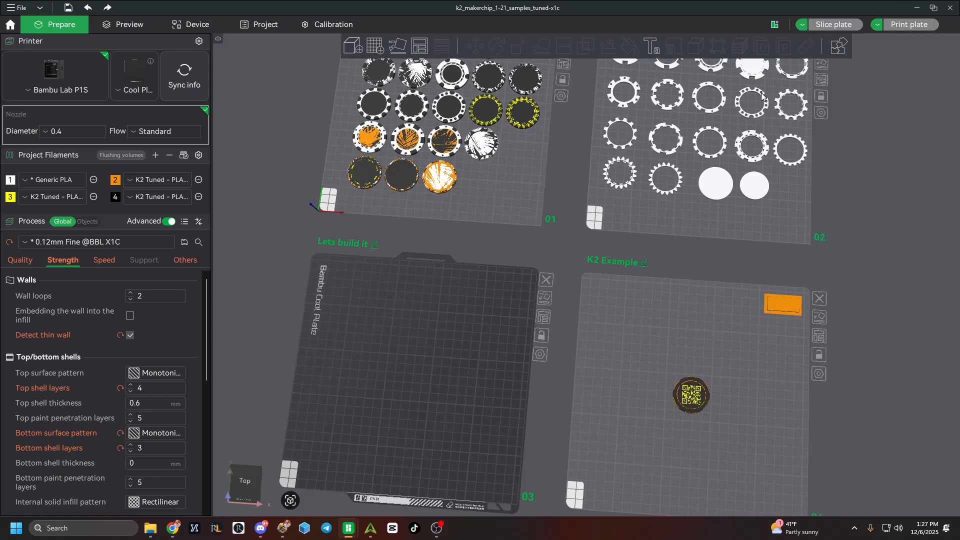
- Scale the cube logo inside the orange ring uniformly to about 15.03%
key(ctrl+y)
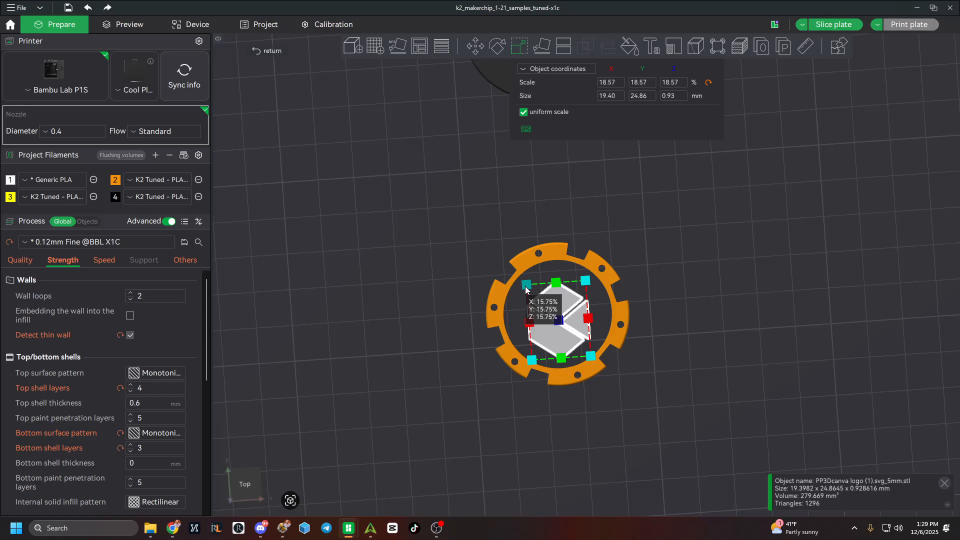
drag(526, 289, 529, 291)
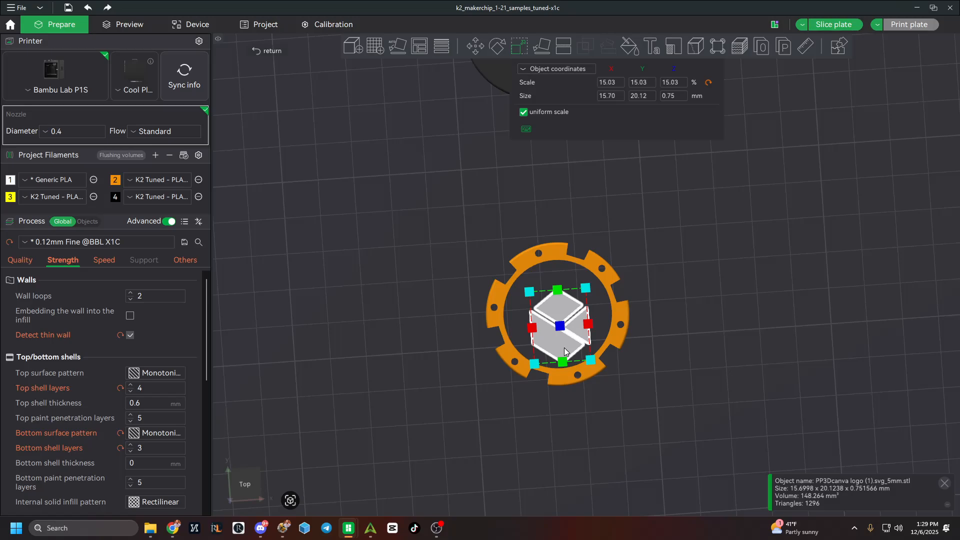
key(Escape)
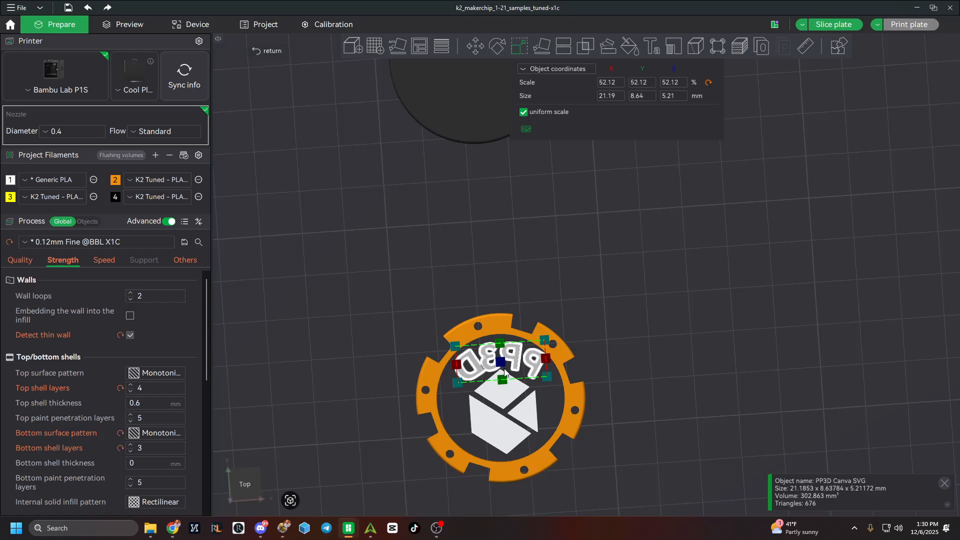
- Select the cube logo on the Lets build it plate and open the context options for the PP3D lettering above it
scroll(479, 267, up, 3)
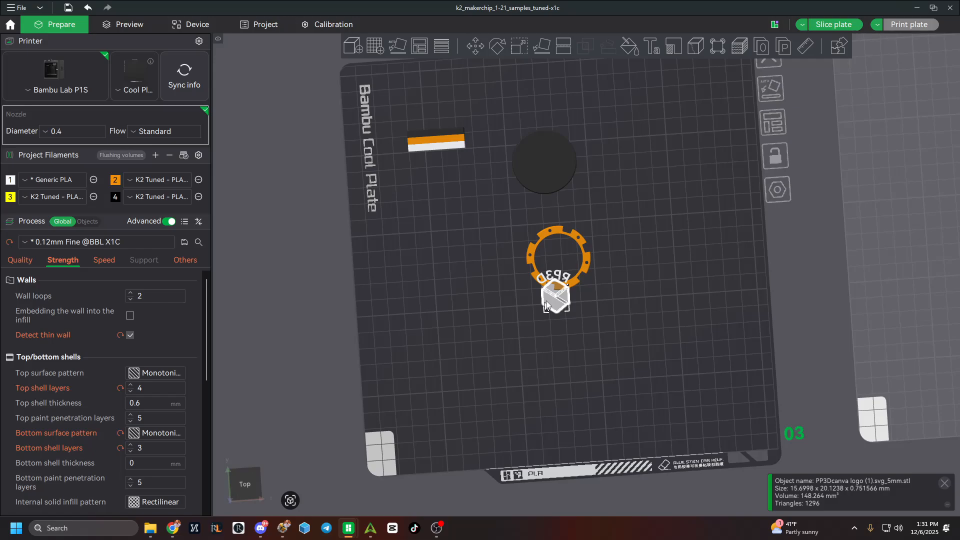
ctrl+click(545, 303)
scroll(545, 303, up, 3)
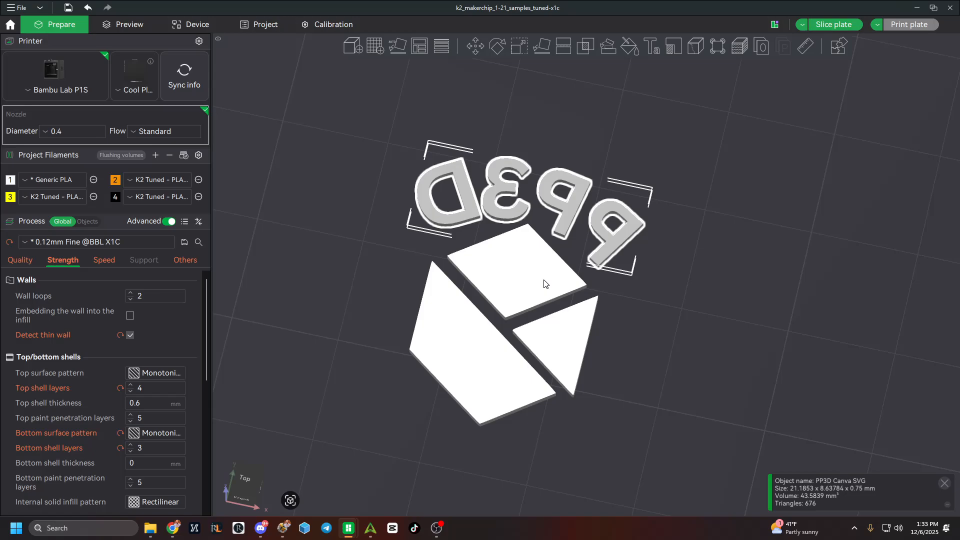
right_click(600, 228)
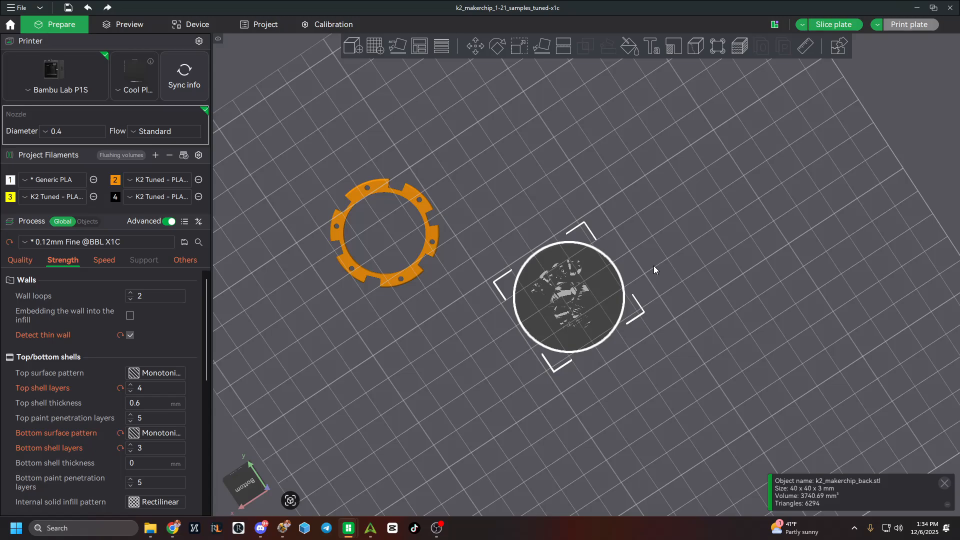
- Assign filament 2 to the inside circle disc beside the assembled chip
key(z)
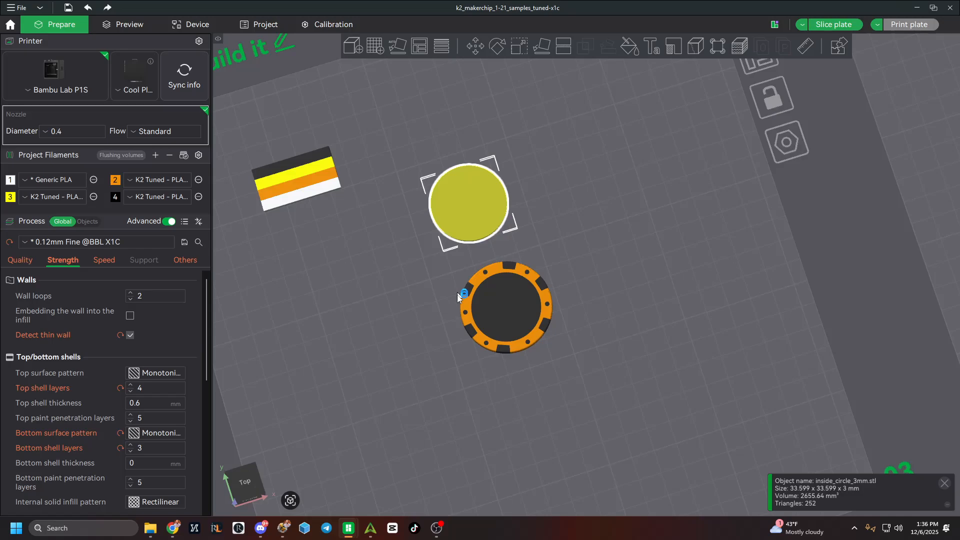
key(2)
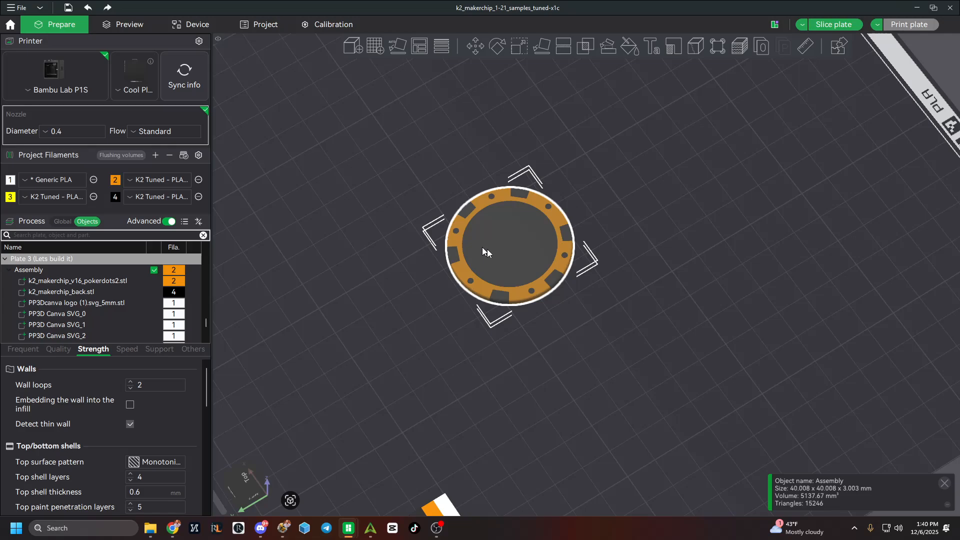
- Slice the Lets build it plate and reorder the Assembly's parts, placing the lettering and logo ahead of the pokerdots2 ring and the back
key(ctrl+r)
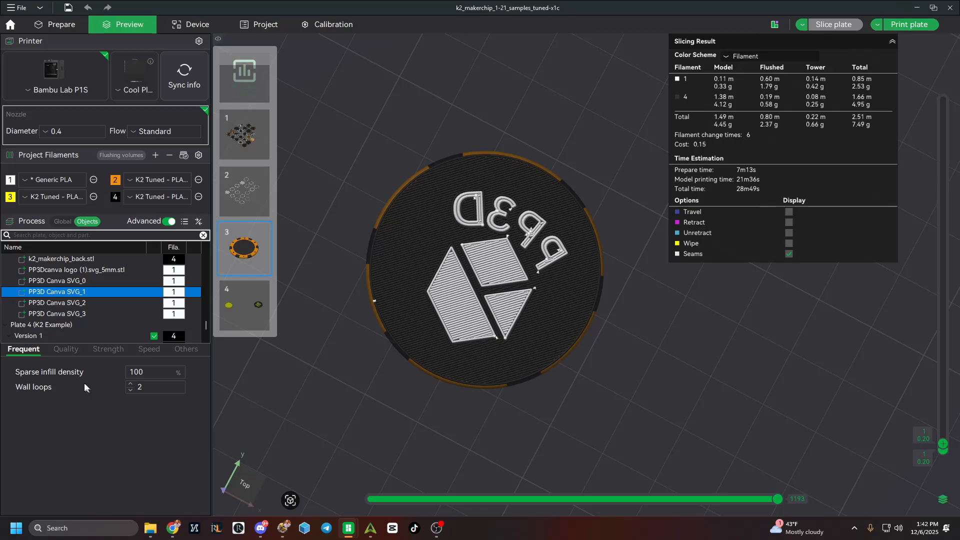
scroll(84, 330, up, 3)
click(84, 325)
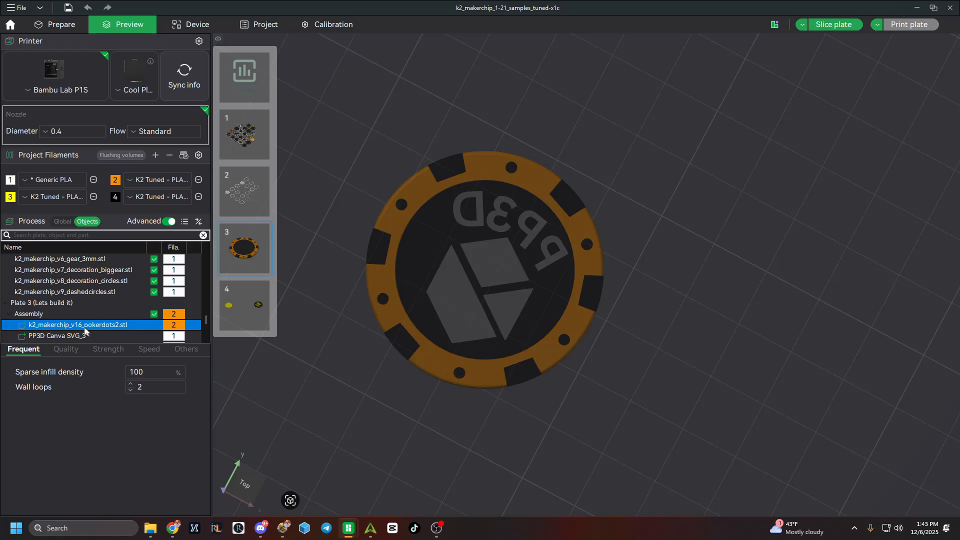
scroll(84, 328, down, 3)
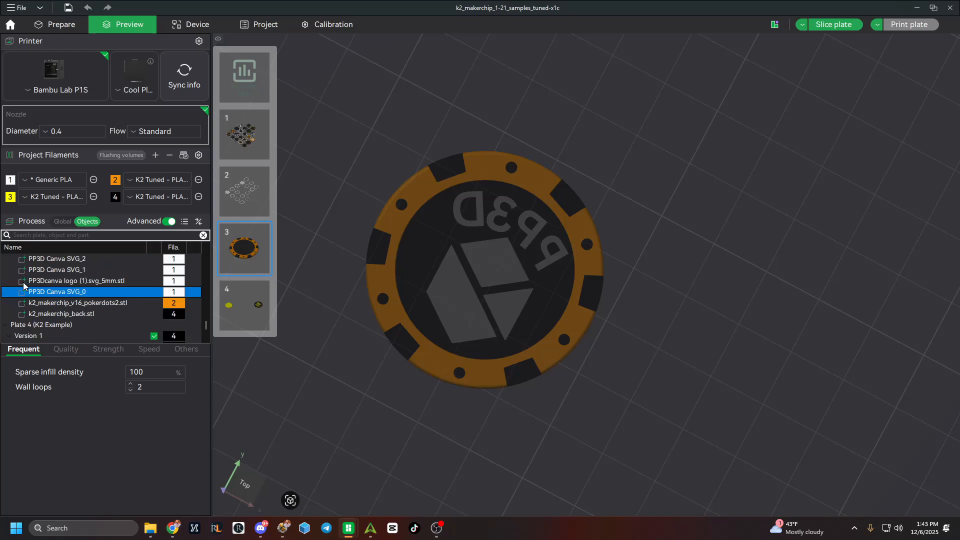
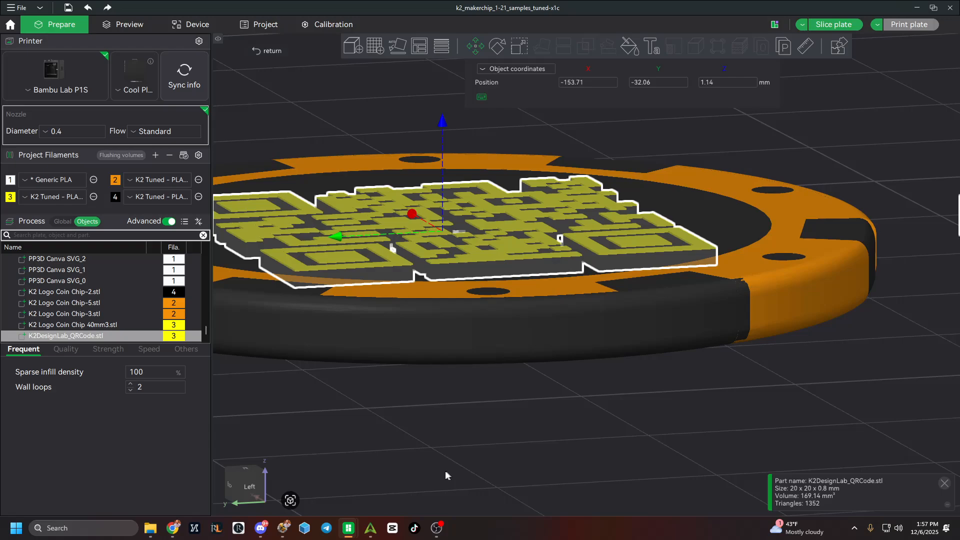
- Inspect the height of the K2DesignLab_QRCode part relative to the chip's face
scroll(381, 296, up, 2)
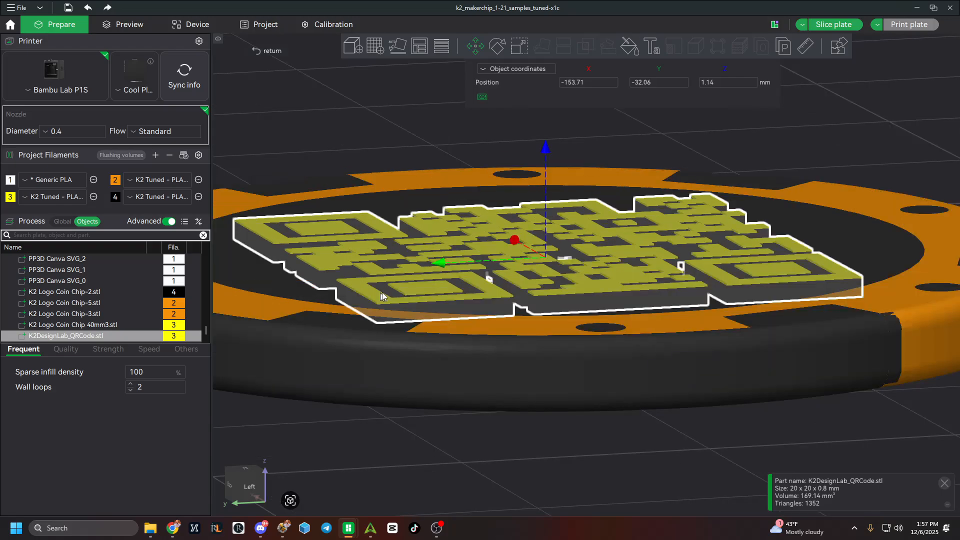